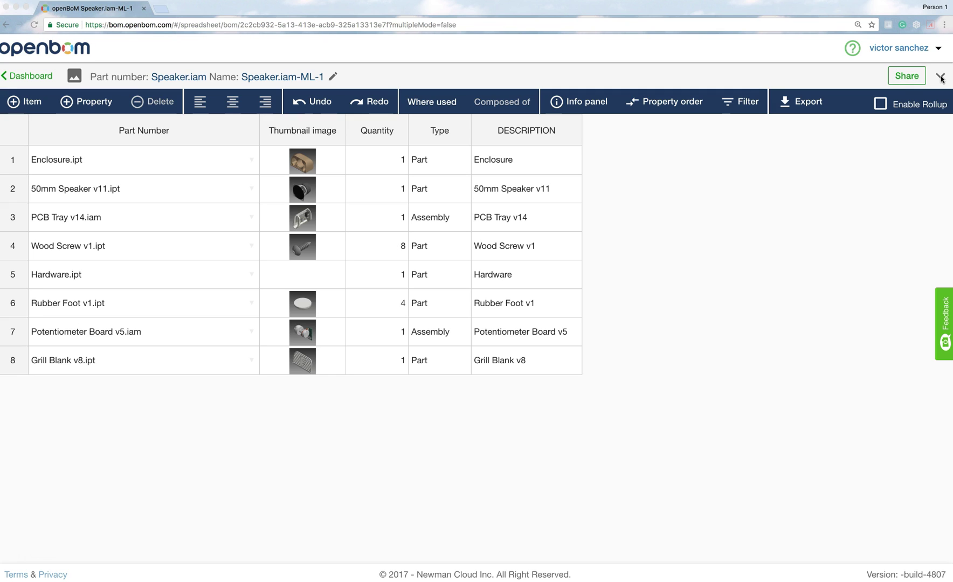
# Expand the Revisions / Item master toolbar row for the Speaker.iam BOM.
pyautogui.click(941, 77)
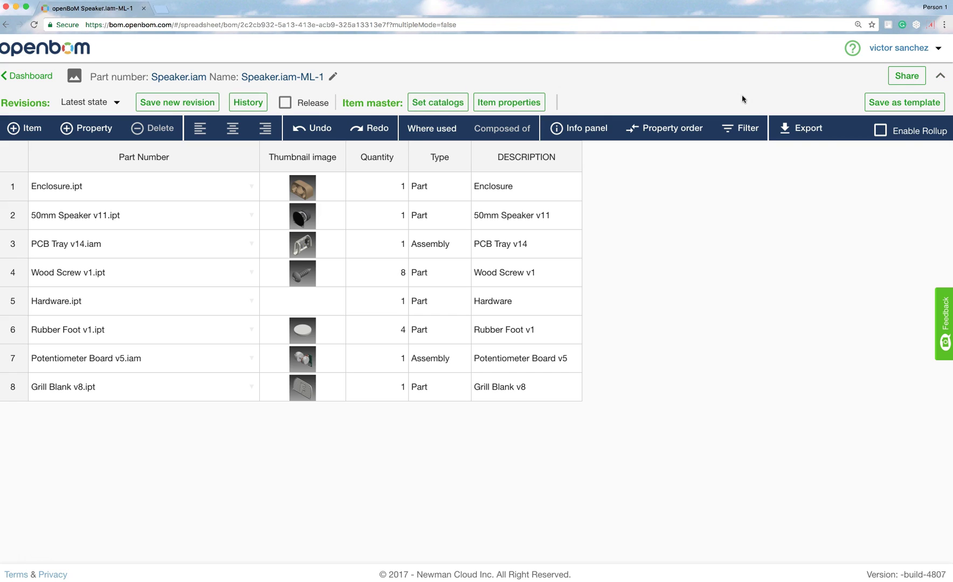
pyautogui.click(941, 77)
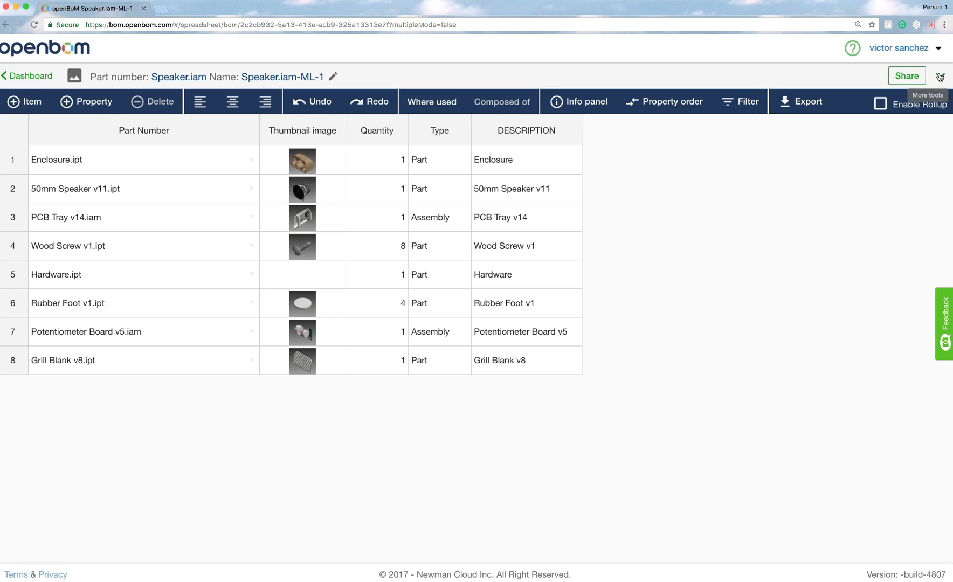
pyautogui.click(941, 77)
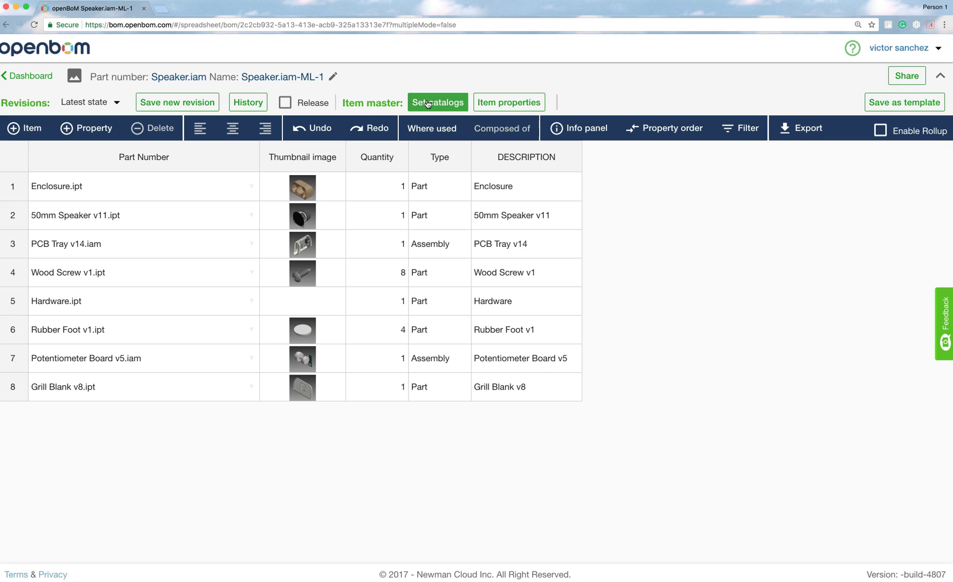
# Open the Available Inventories panel with Set catalogs.
pyautogui.click(427, 104)
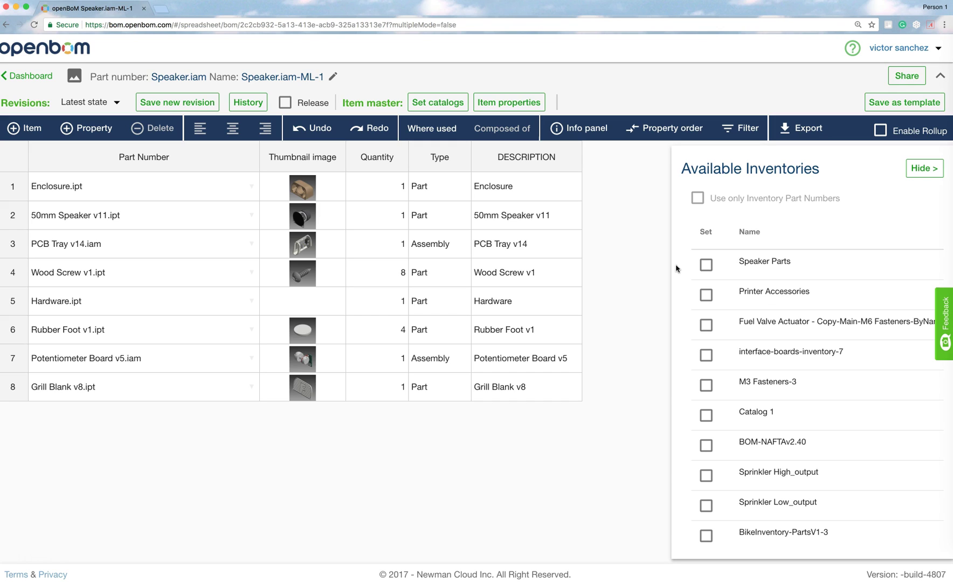
# Return to the dashboard and list the 26 part catalogs under Created by me.
pyautogui.click(25, 77)
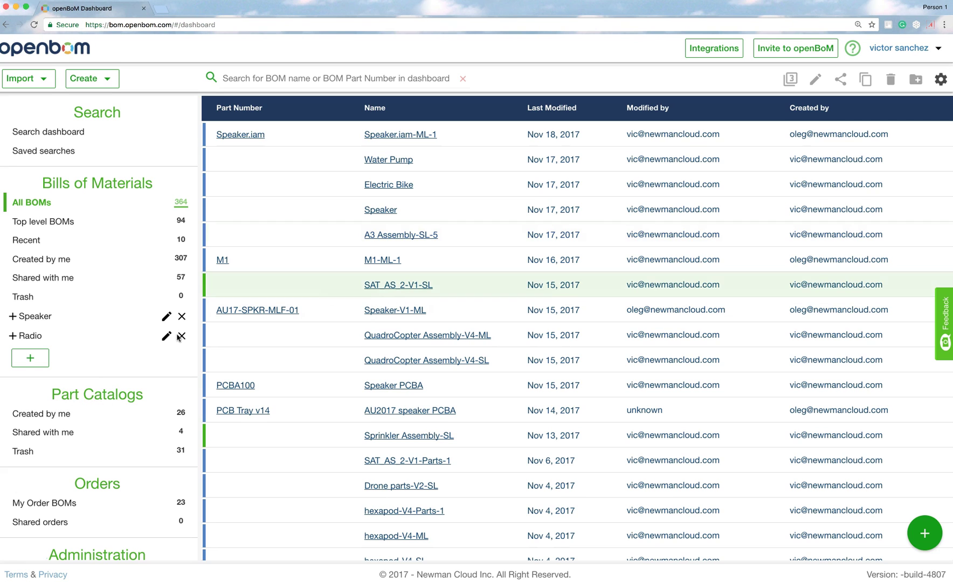
pyautogui.click(51, 415)
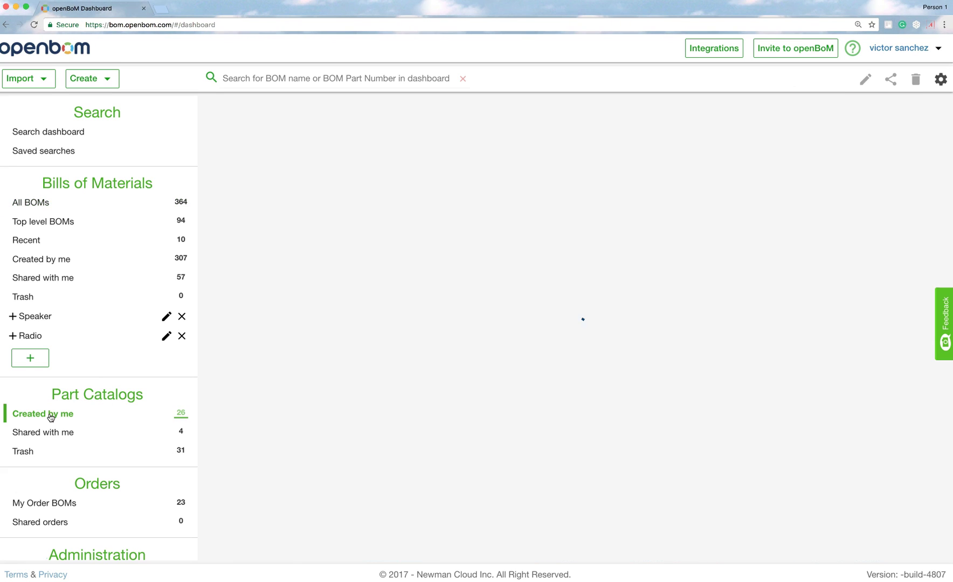
pyautogui.scroll(-4, 268, 453)
pyautogui.scroll(4, 269, 453)
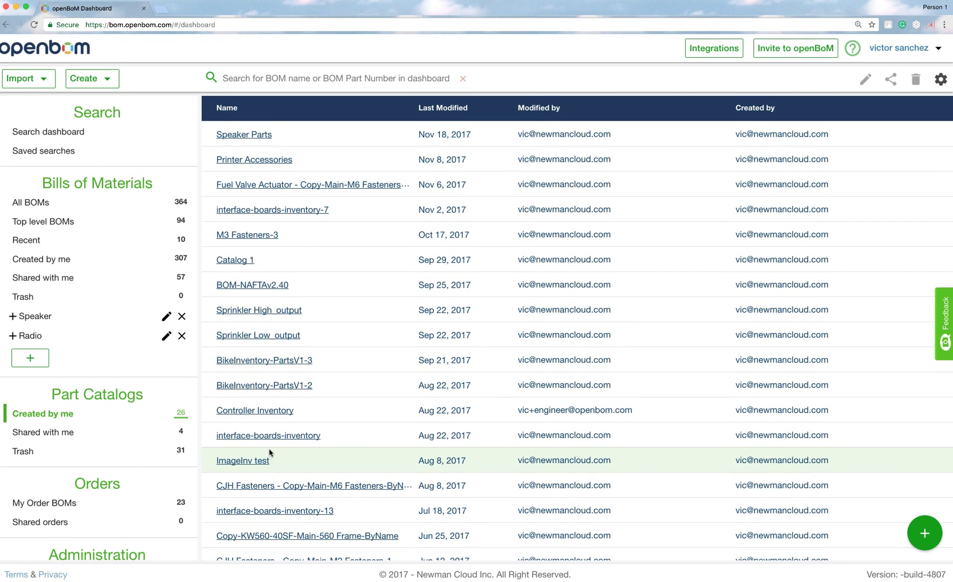
pyautogui.scroll(-5, 269, 453)
pyautogui.scroll(5, 270, 453)
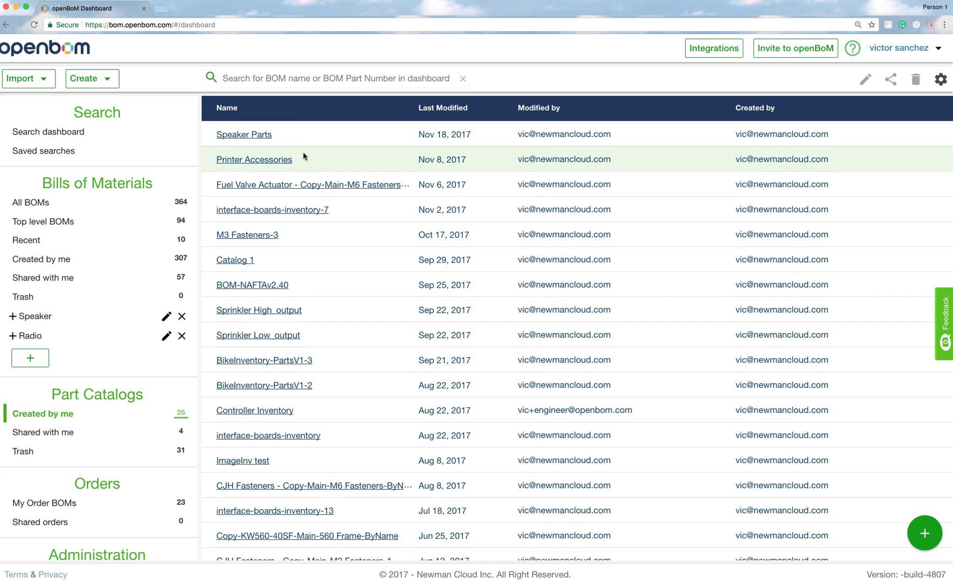
# Open the Speaker Parts catalog and scroll through its contents.
pyautogui.click(248, 138)
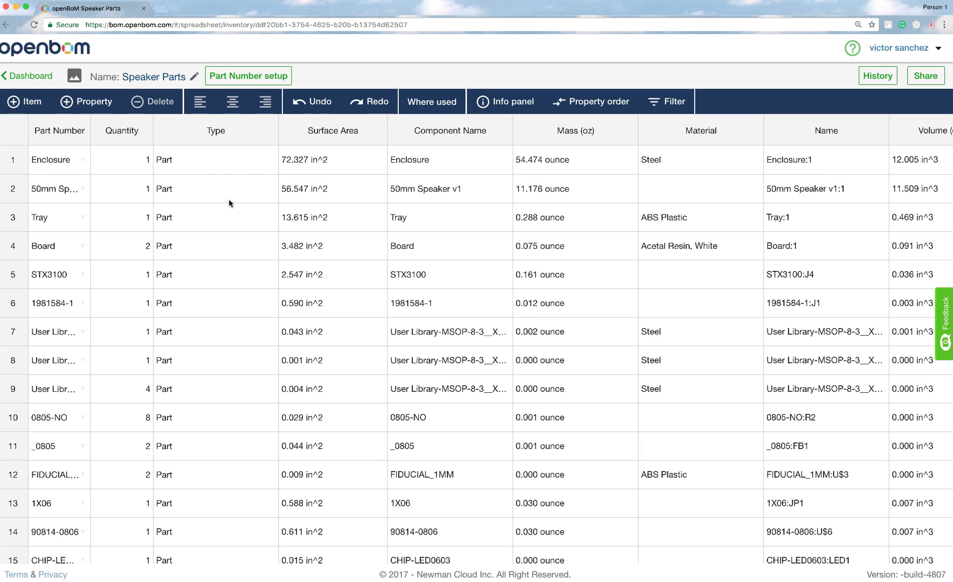
pyautogui.scroll(-2, 229, 204)
pyautogui.scroll(2, 229, 203)
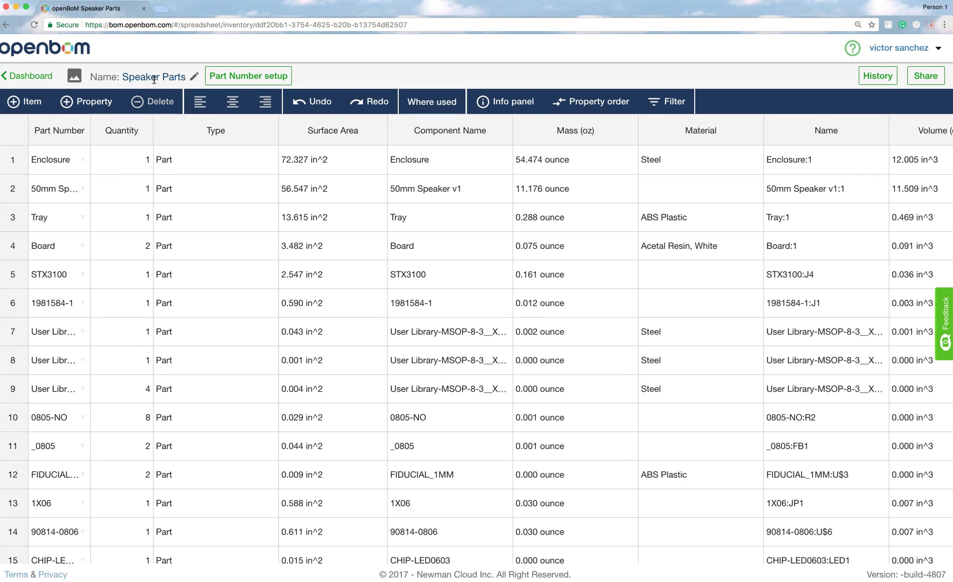
# Reopen the Speaker.iam-ML-1 BOM from the dashboard's All BOMs list.
pyautogui.click(36, 77)
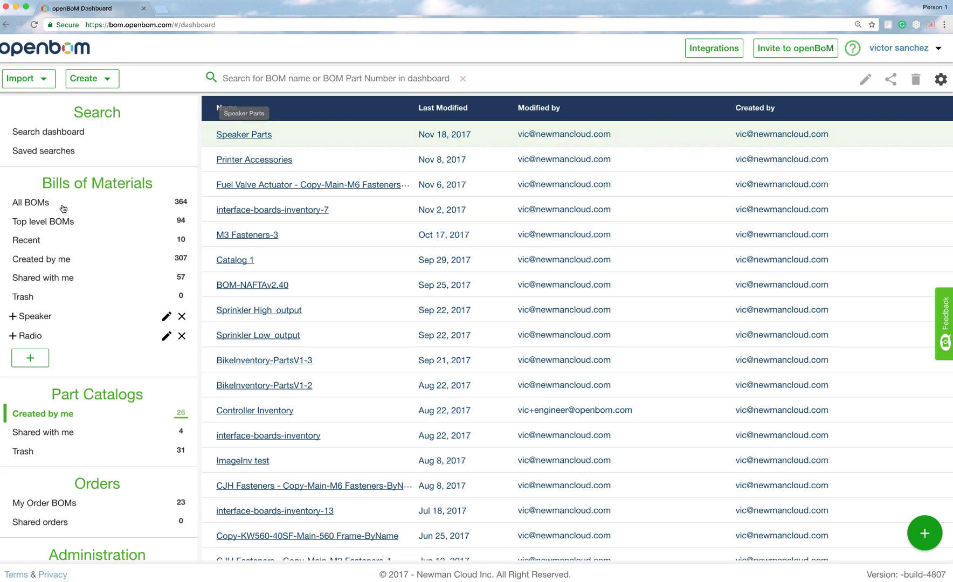
pyautogui.click(37, 204)
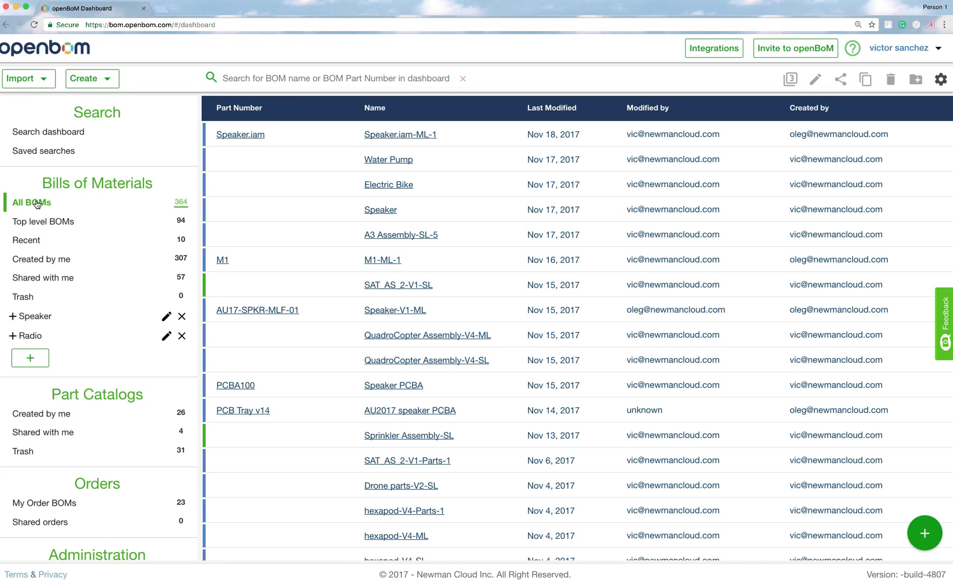
pyautogui.click(403, 141)
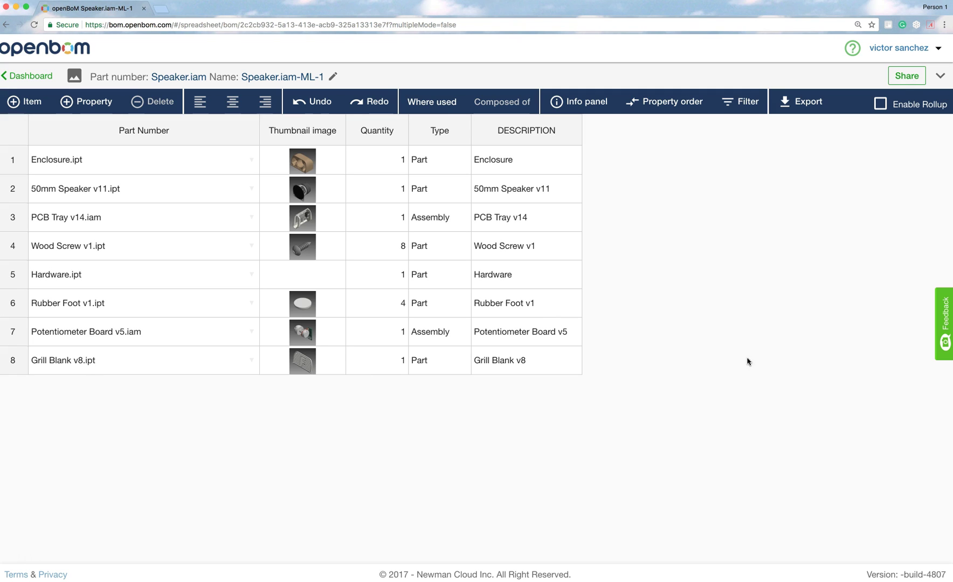
# Tick Speaker Parts in Set catalogs as the Speaker.iam-ML-1 BOM's catalog.
pyautogui.click(941, 76)
pyautogui.click(438, 102)
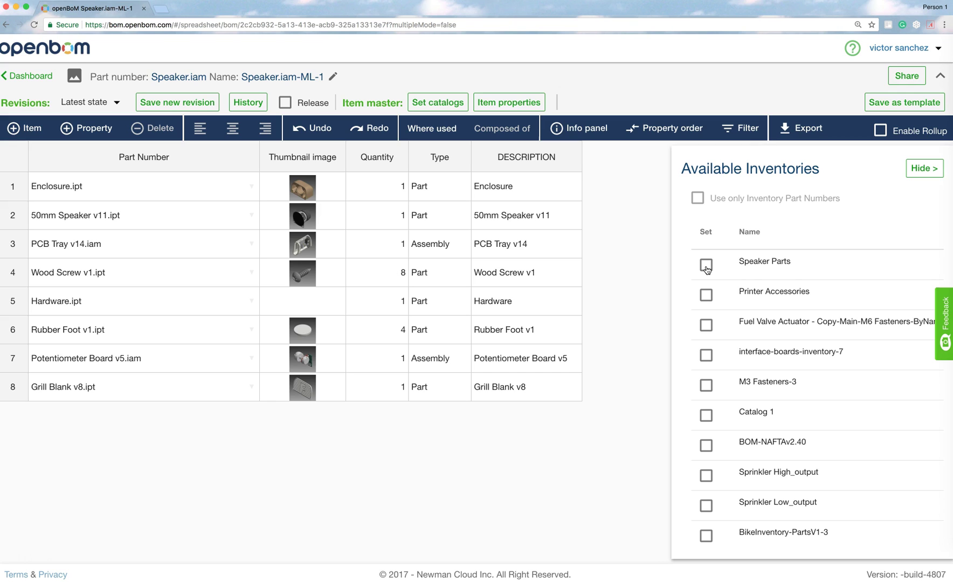
pyautogui.click(706, 266)
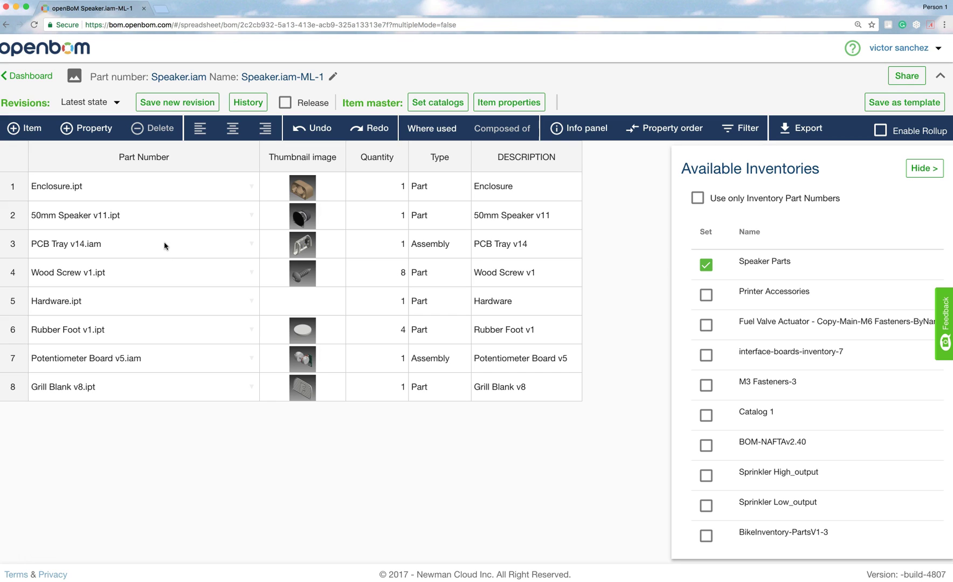
# Insert a blank row at the top of the BOM with + Item.
pyautogui.click(33, 131)
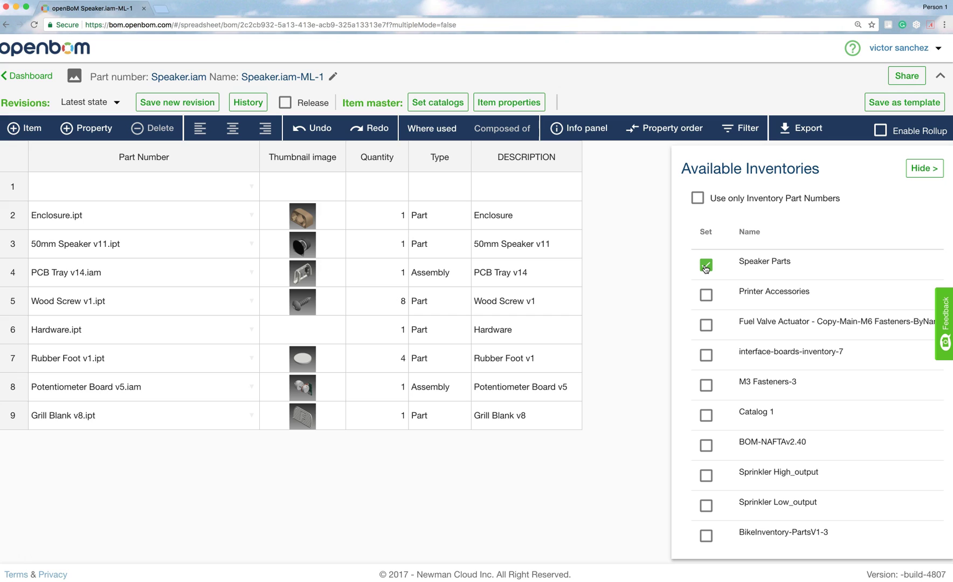
# Browse row 1's Part Number suggestions from Speaker Parts, such as R0603 and 1X06.
pyautogui.click(251, 188)
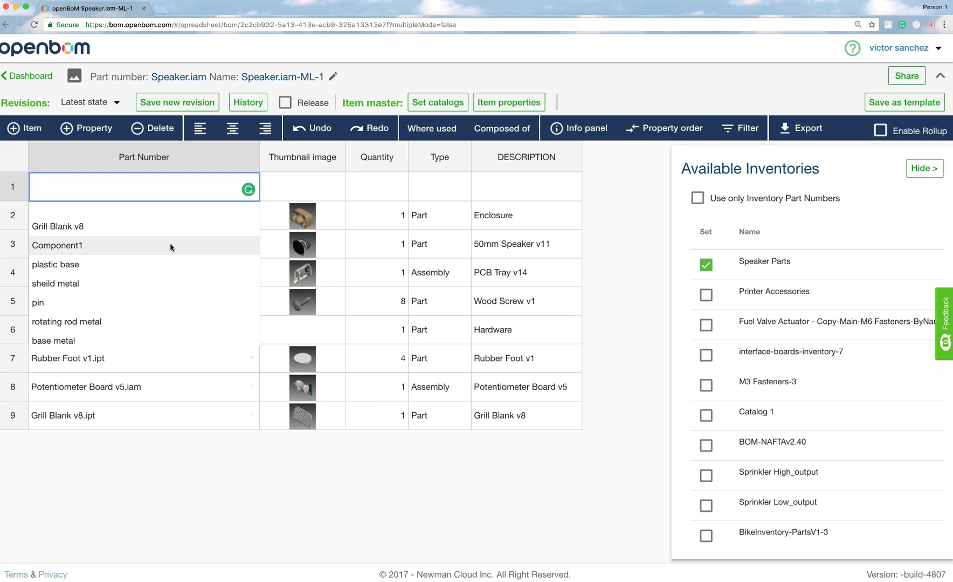
pyautogui.scroll(-4, 171, 248)
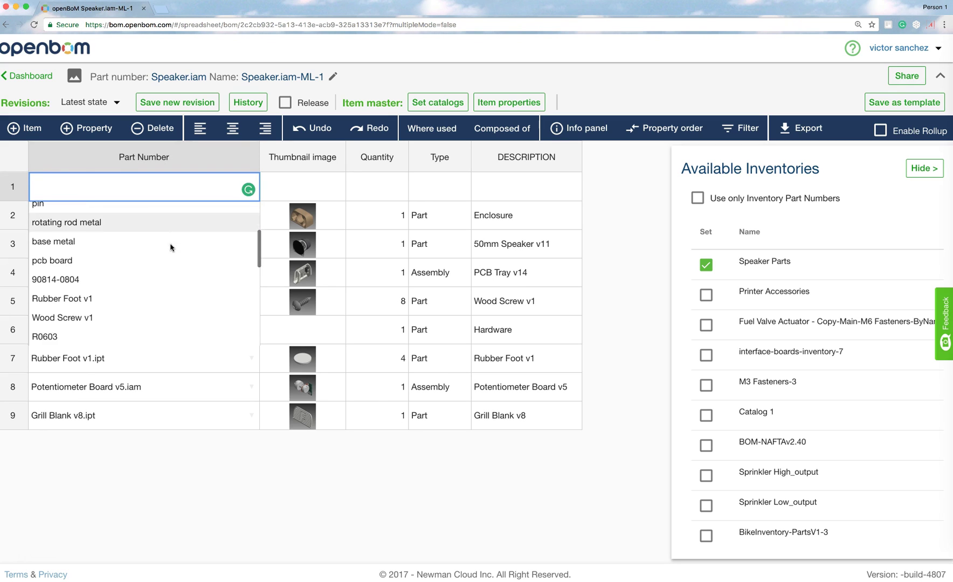
pyautogui.scroll(-5, 170, 247)
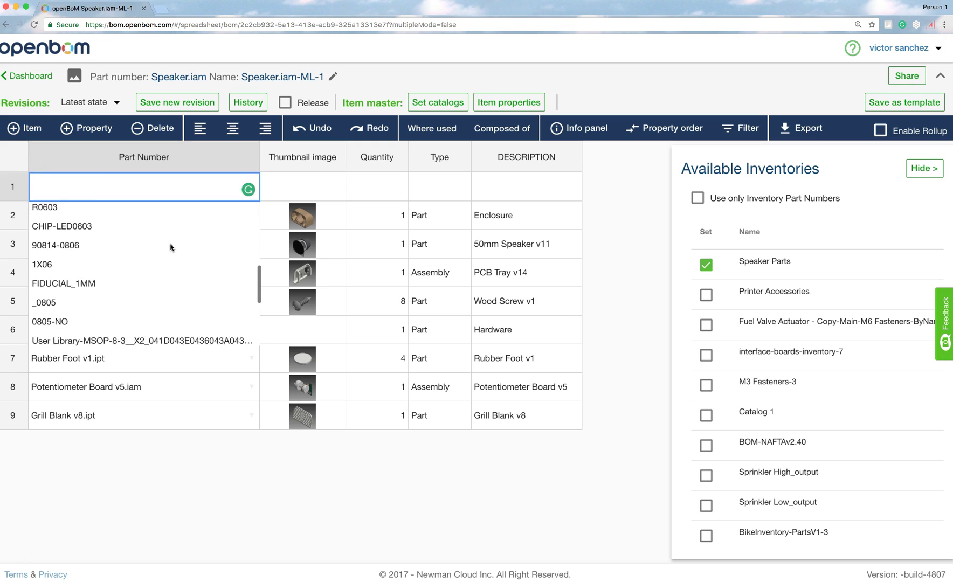
pyautogui.scroll(-3, 170, 248)
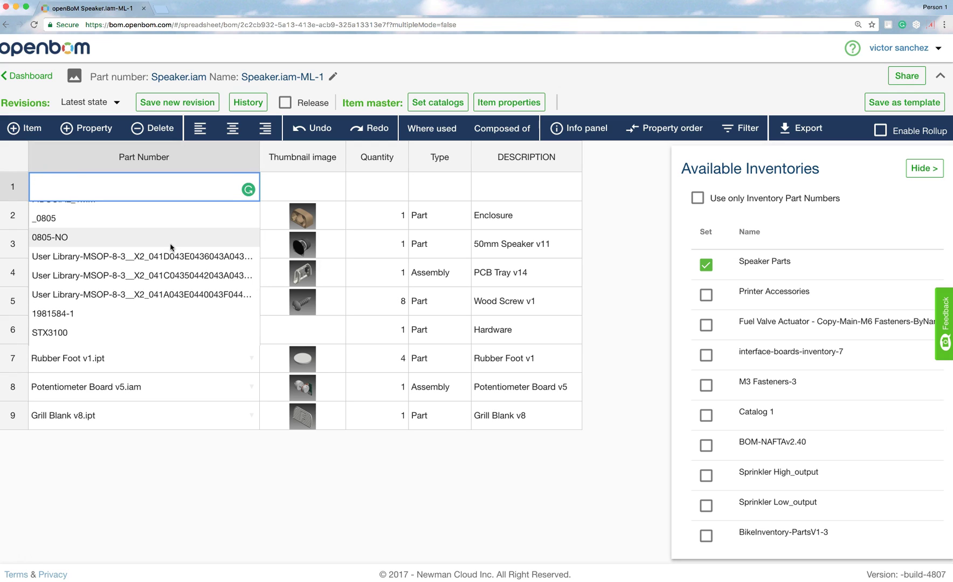
pyautogui.scroll(-3, 170, 247)
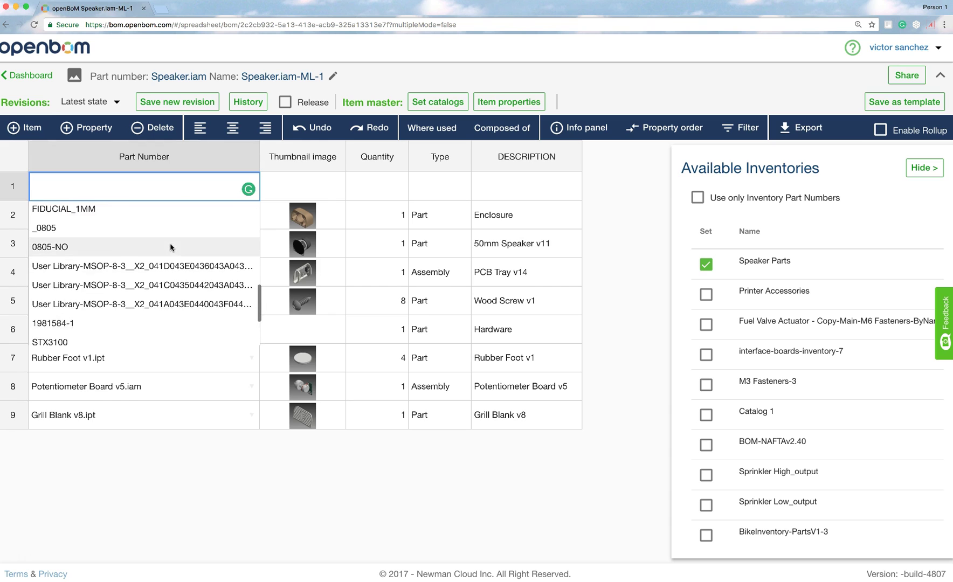
pyautogui.scroll(-2, 170, 248)
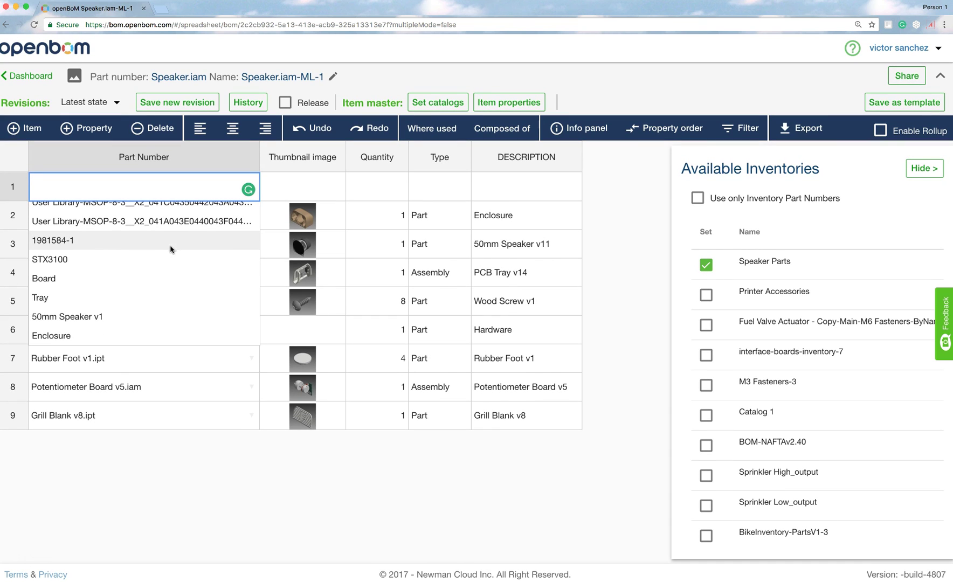
pyautogui.scroll(5, 147, 296)
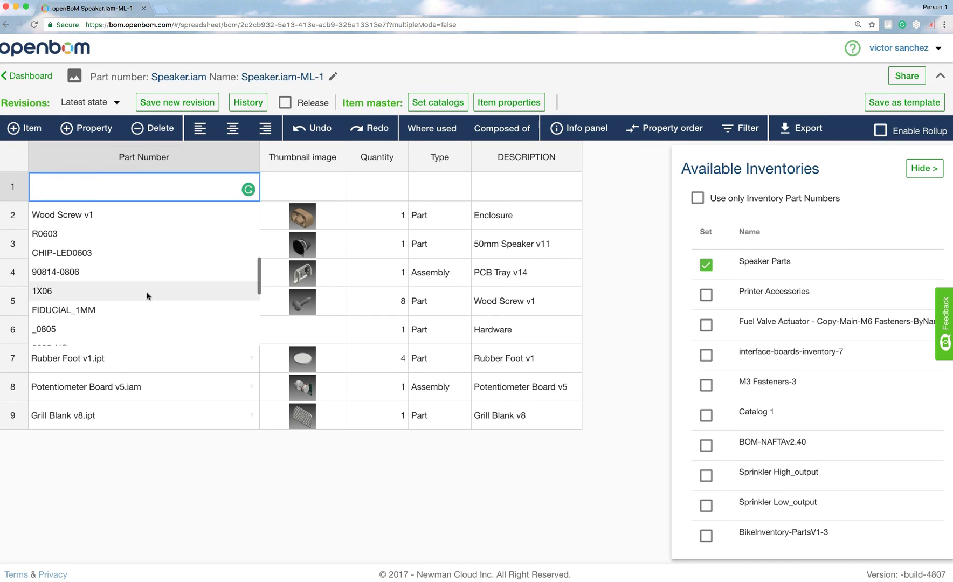
pyautogui.scroll(1, 147, 296)
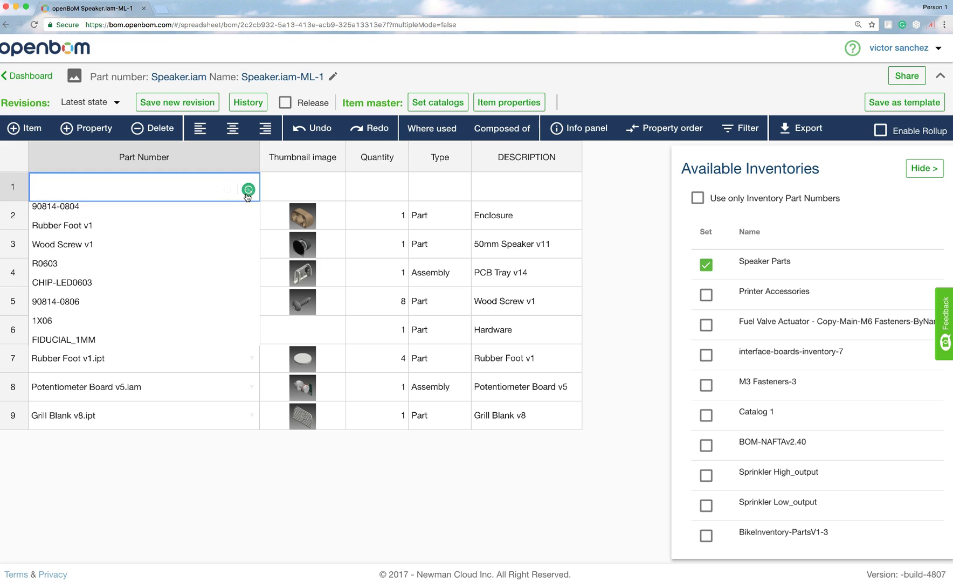
# Dismiss the Grammarly popup and close row 1's part number list without choosing.
pyautogui.click(229, 195)
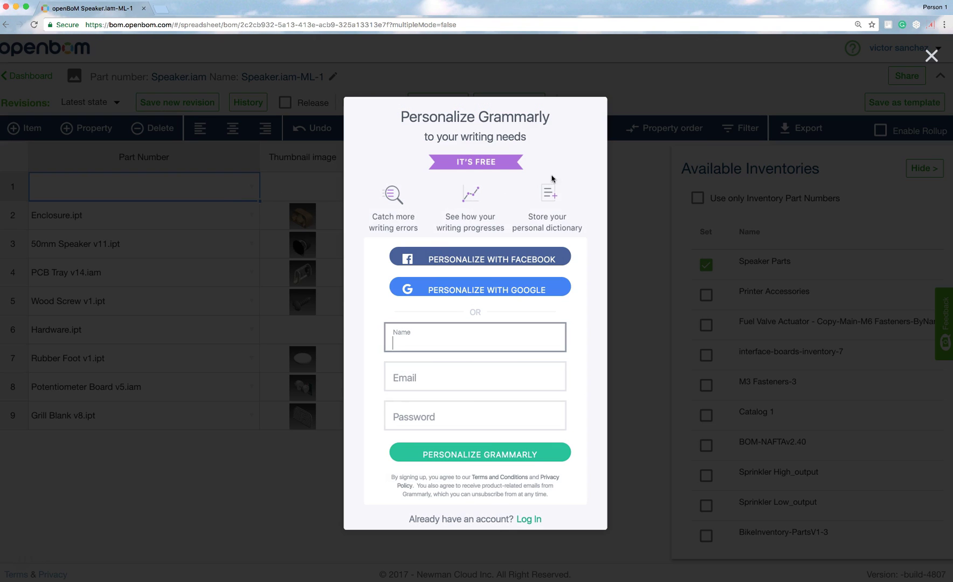
pyautogui.click(932, 56)
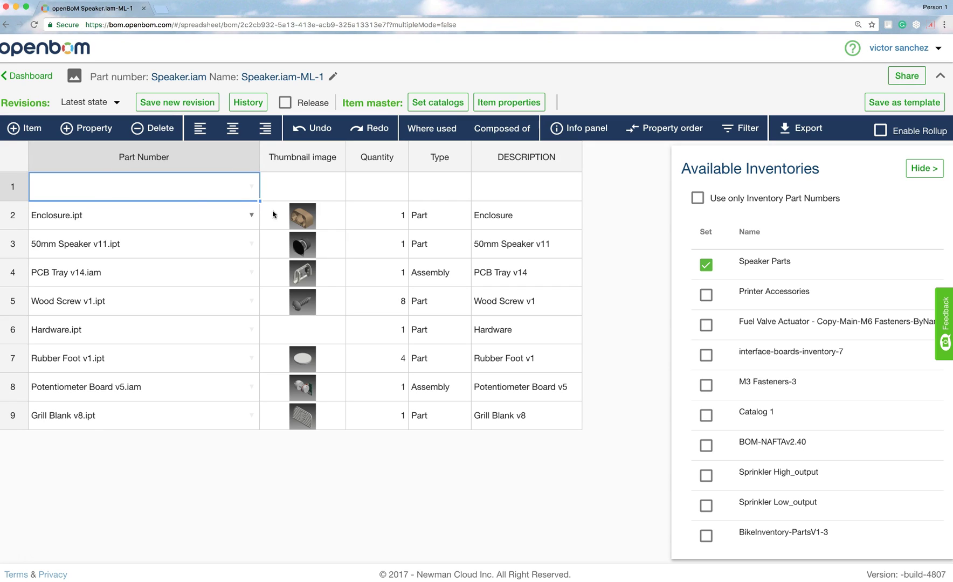
pyautogui.click(251, 187)
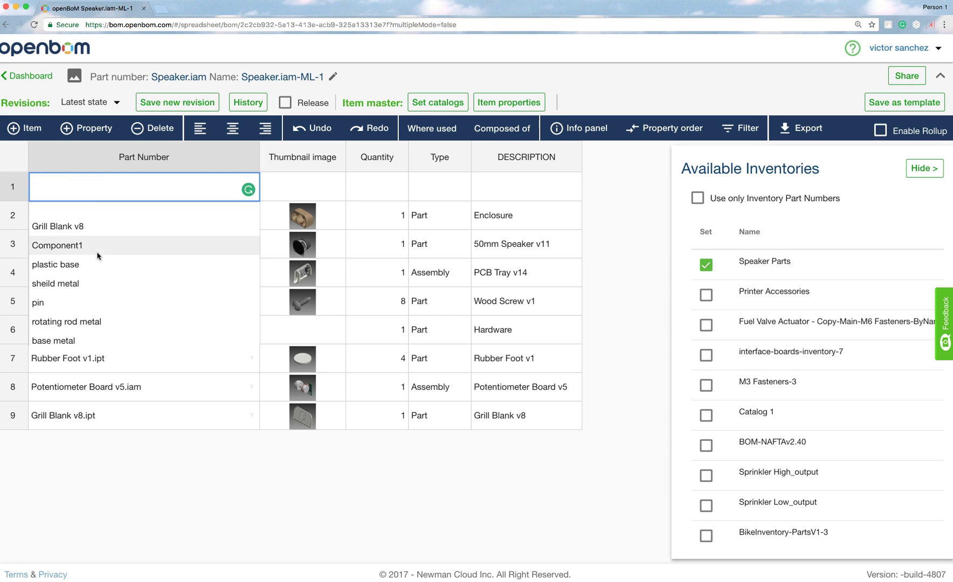
pyautogui.scroll(-2, 96, 263)
pyautogui.scroll(2, 96, 262)
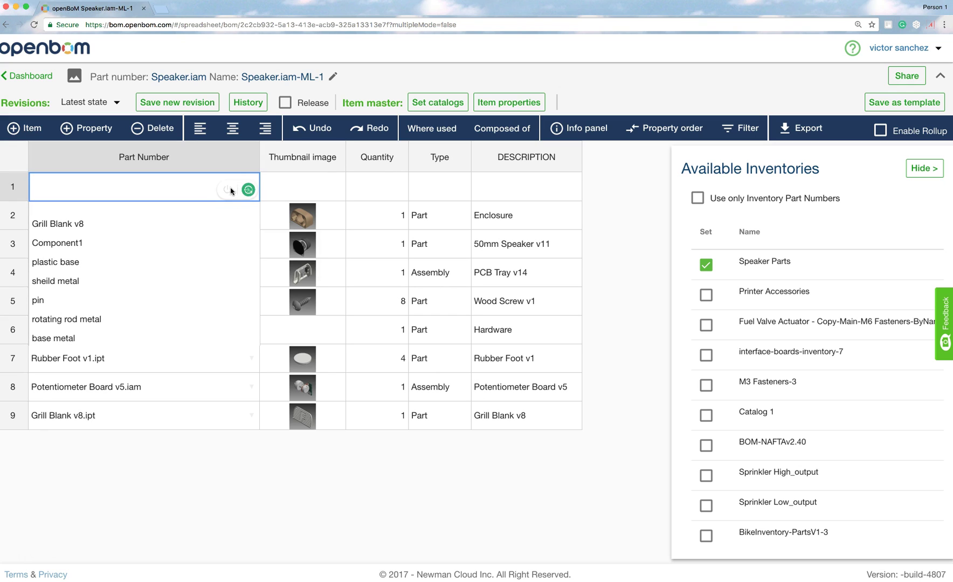
pyautogui.press('Escape')
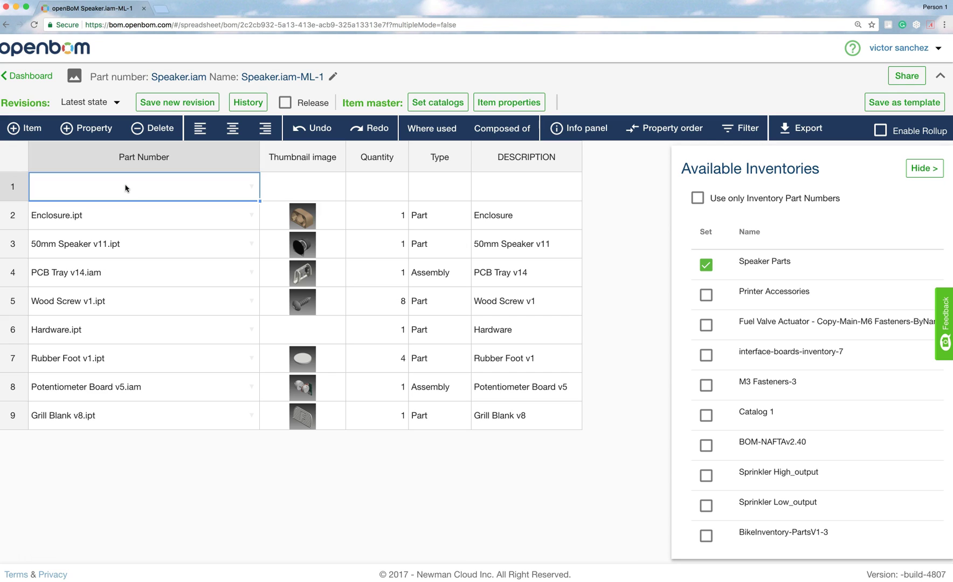
pyautogui.write('m')
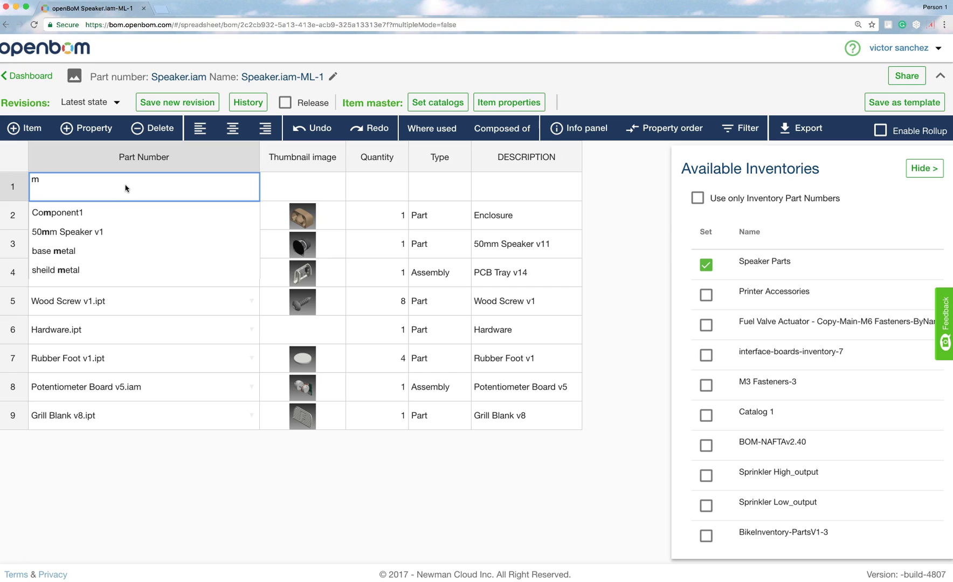
pyautogui.scroll(-1, 124, 227)
pyautogui.scroll(1, 124, 228)
pyautogui.scroll(-1, 124, 228)
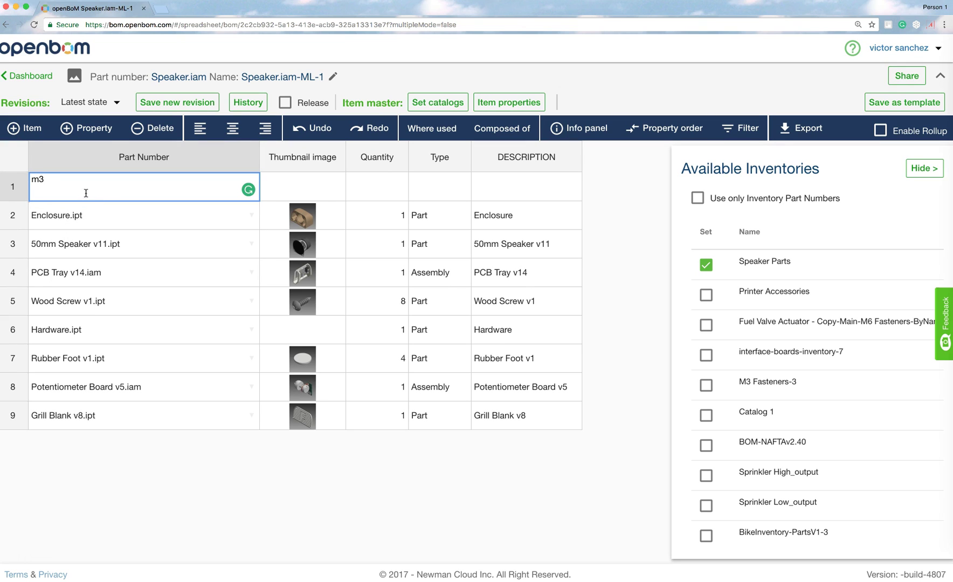
pyautogui.press('BackSpace')
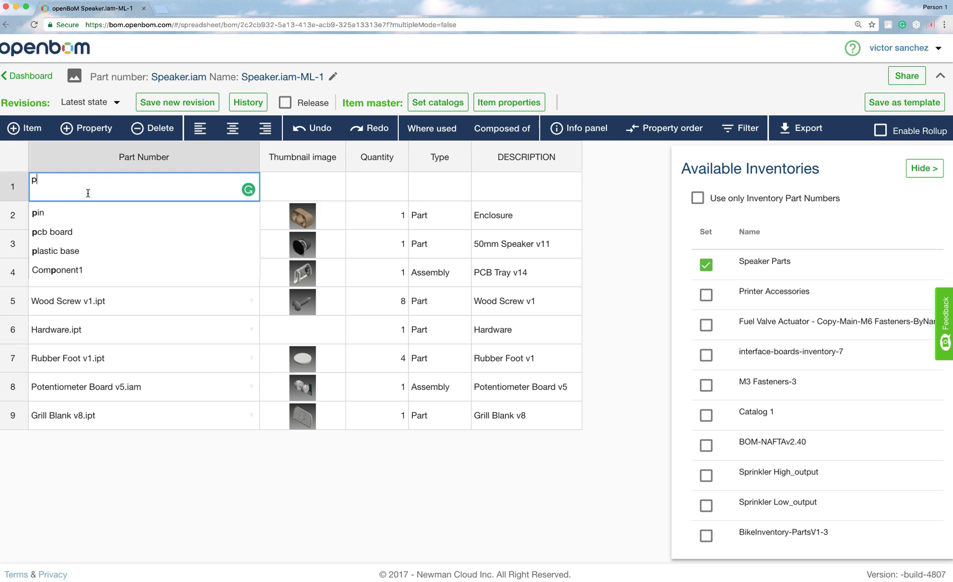
pyautogui.scroll(-1, 78, 236)
pyautogui.scroll(1, 78, 236)
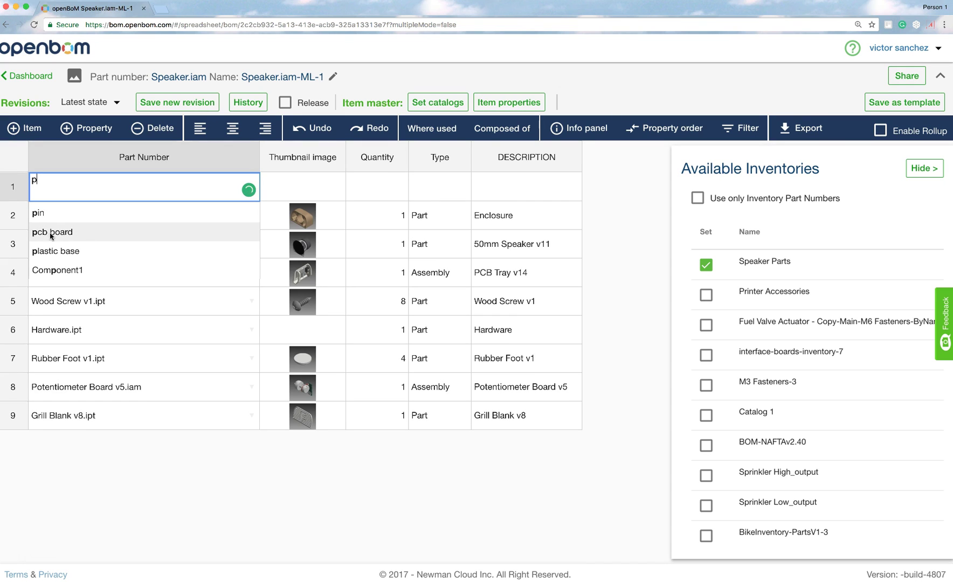
pyautogui.scroll(-1, 56, 236)
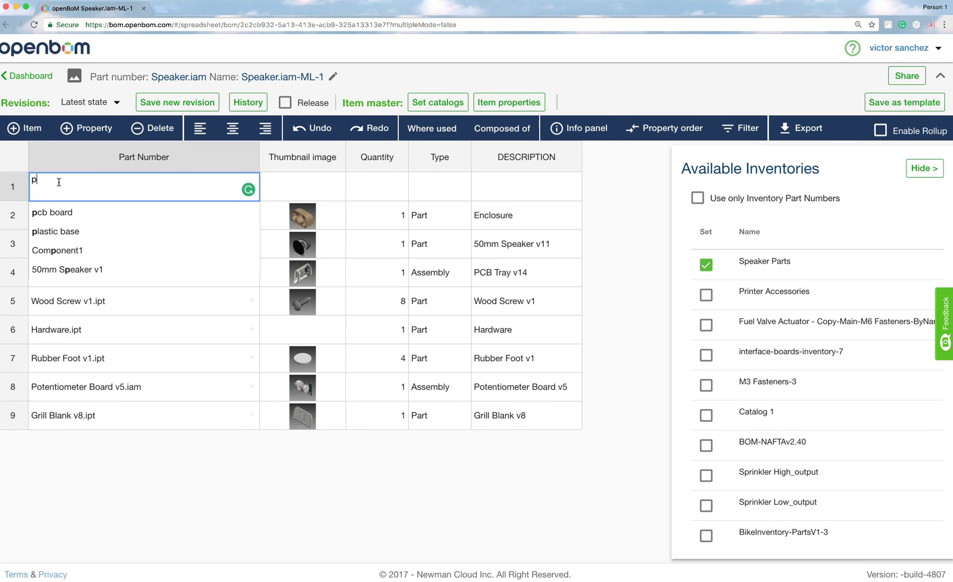
pyautogui.press('BackSpace')
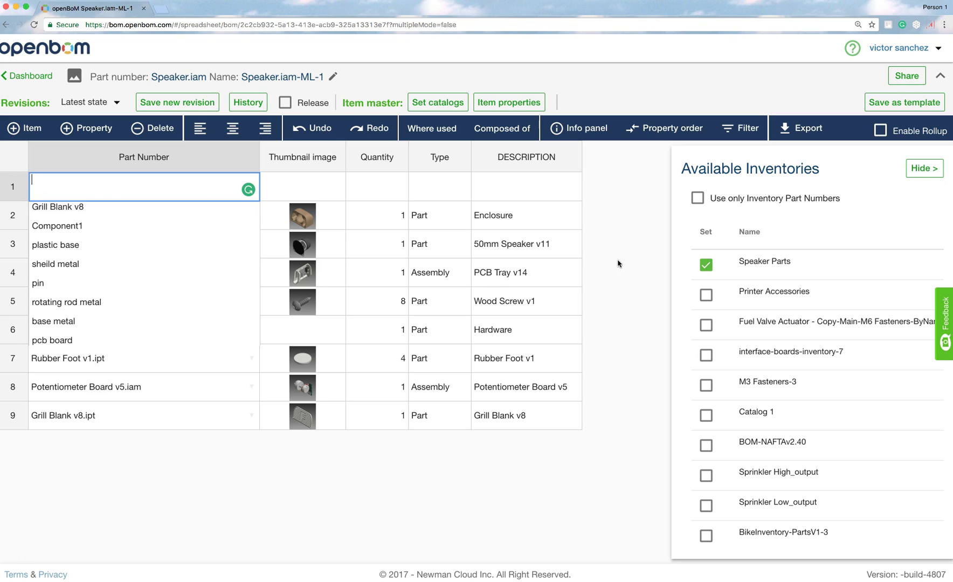
# Enable 'Use only Inventory Part Numbers' and enter m3 as row 1's part number.
pyautogui.click(698, 199)
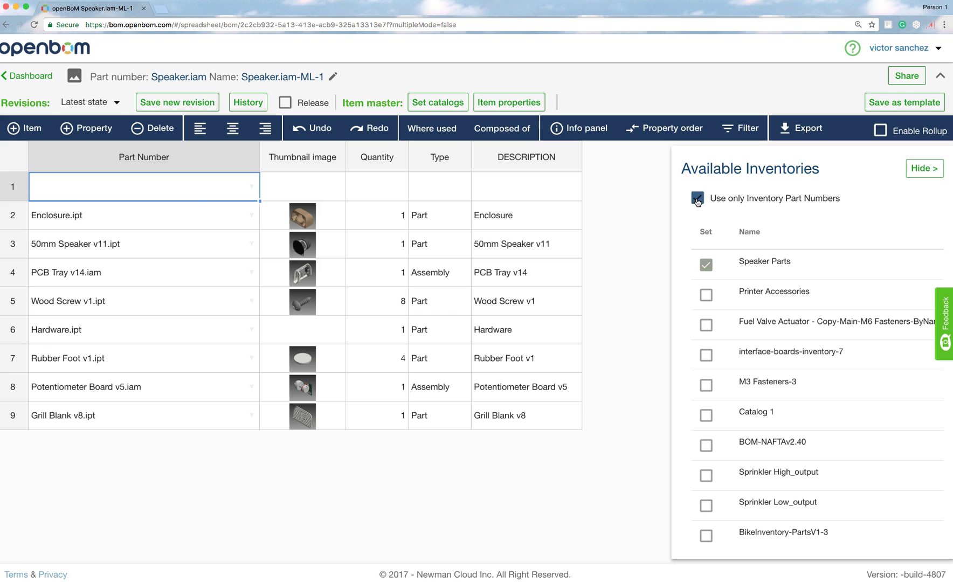
pyautogui.click(252, 187)
pyautogui.scroll(-3, 122, 250)
pyautogui.scroll(3, 122, 250)
pyautogui.scroll(-4, 122, 251)
pyautogui.scroll(5, 123, 250)
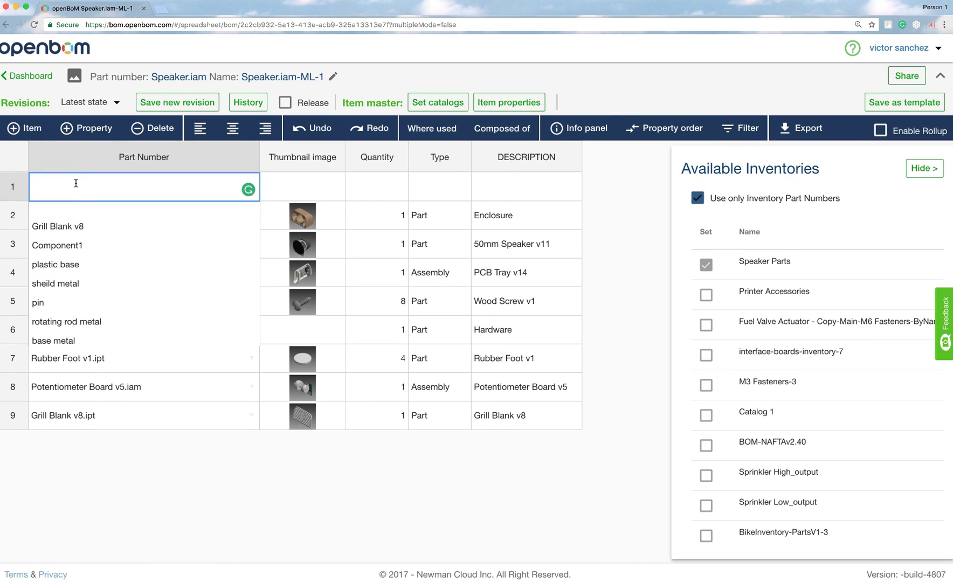
pyautogui.write('m')
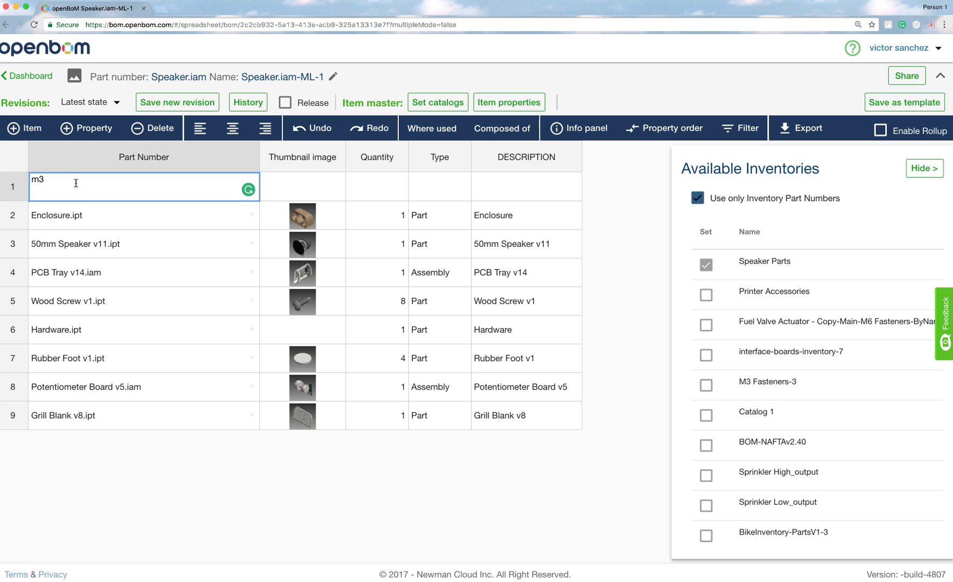
pyautogui.write('3')
pyautogui.press('BackSpace')
pyautogui.write('3')
pyautogui.press('Return')
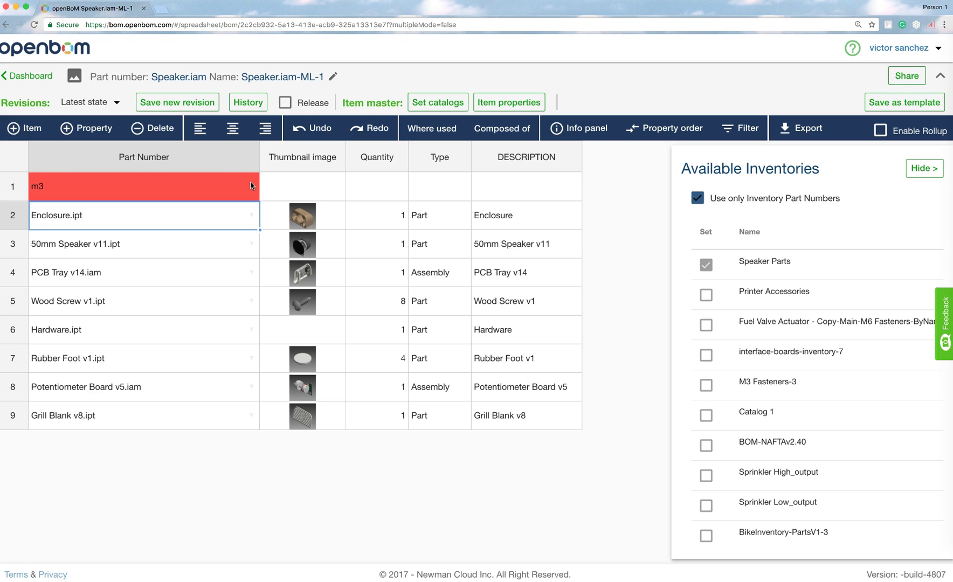
# Delete the rejected red m3 entry from row 1.
pyautogui.click(128, 186)
pyautogui.doubleClick(128, 186)
pyautogui.doubleClick(128, 186)
pyautogui.press('BackSpace')
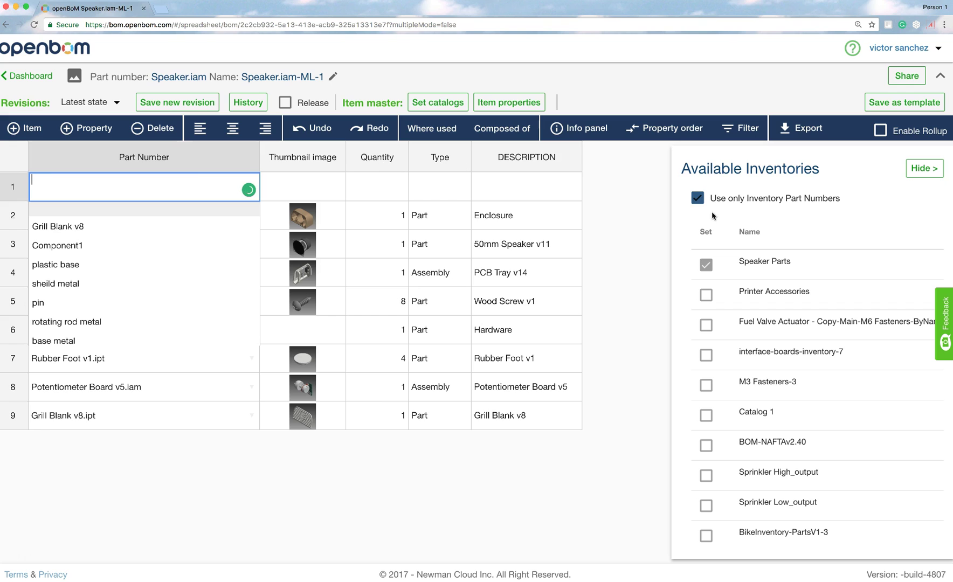
# Untick 'Use only Inventory Part Numbers' and set row 1's part number to CHIP-LED0603.
pyautogui.click(707, 267)
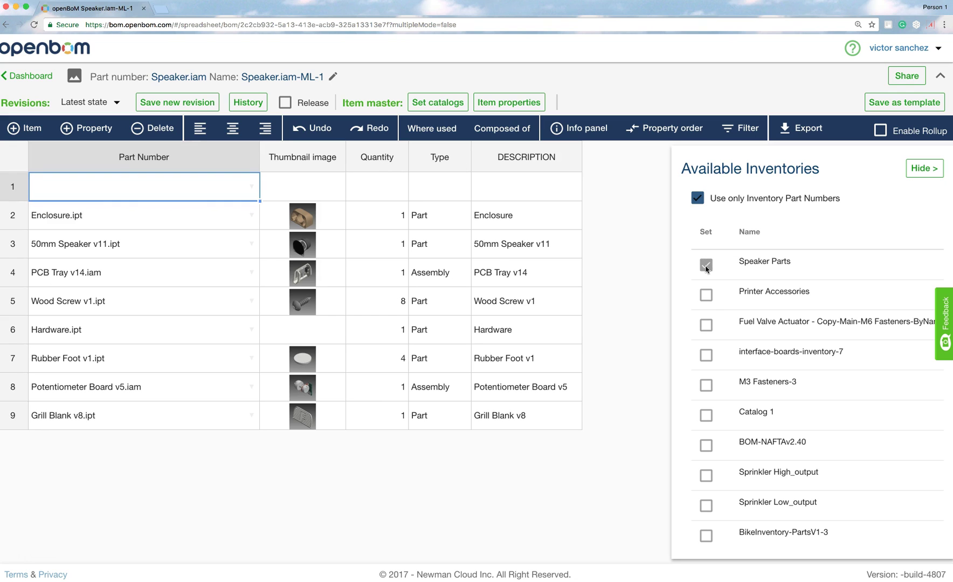
pyautogui.click(698, 199)
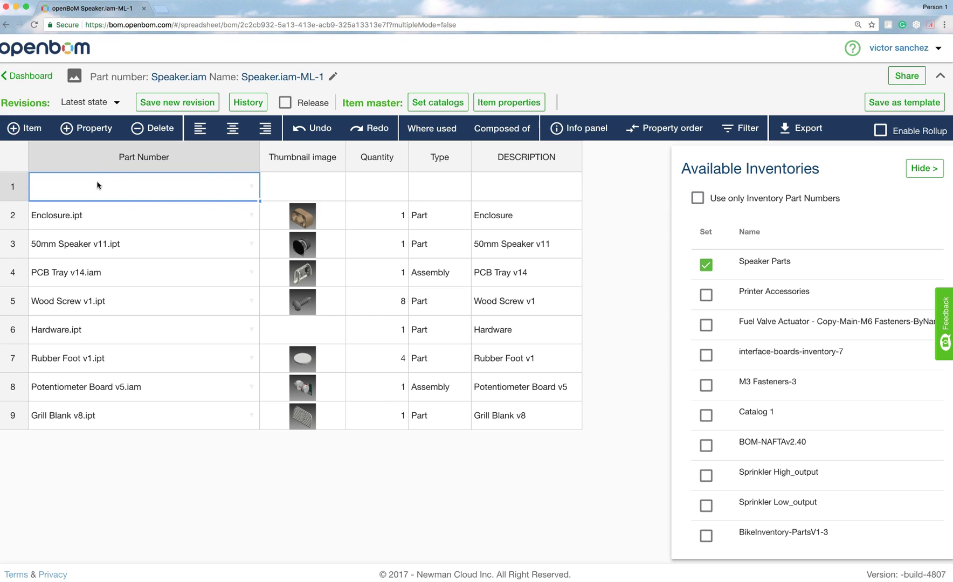
pyautogui.click(252, 187)
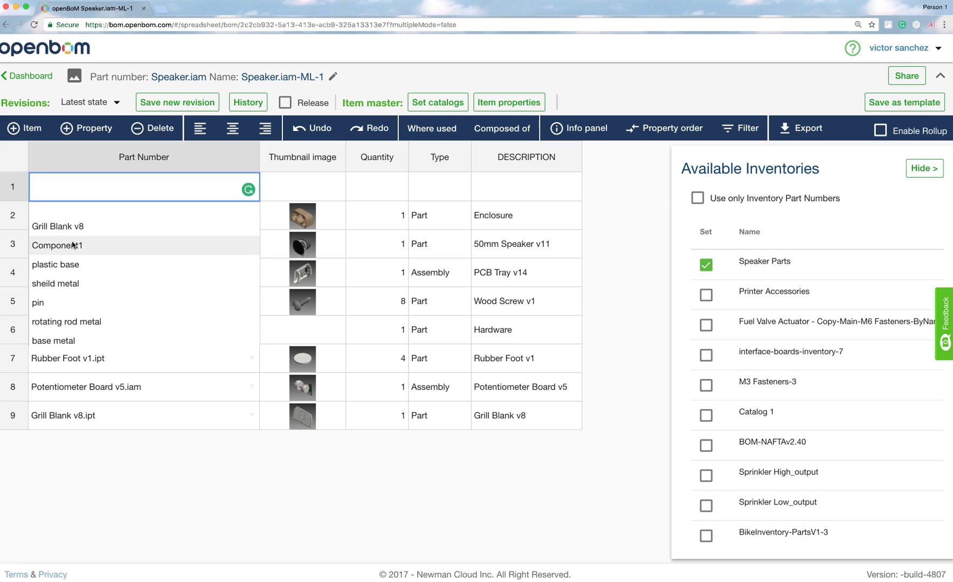
pyautogui.scroll(-3, 73, 251)
pyautogui.scroll(-6, 73, 254)
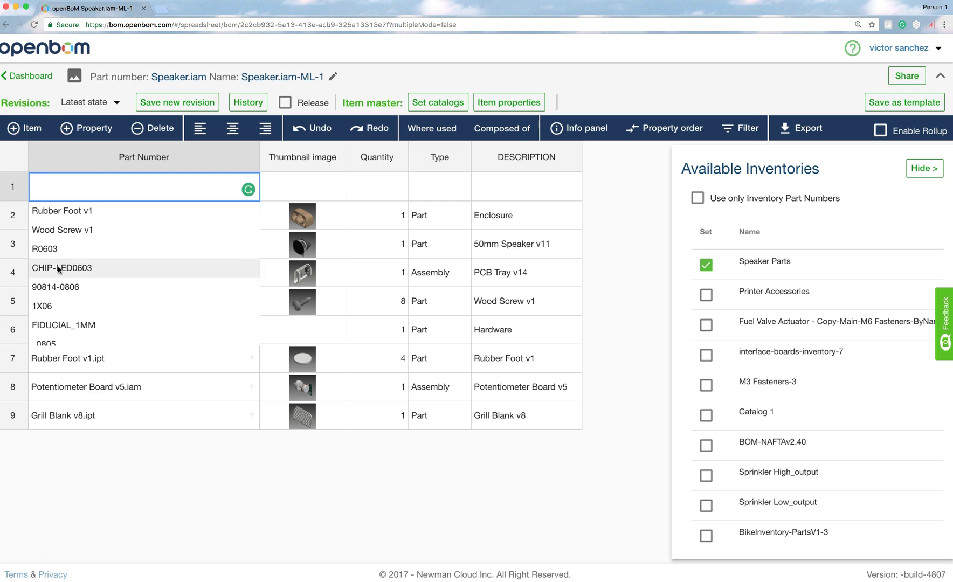
pyautogui.click(61, 268)
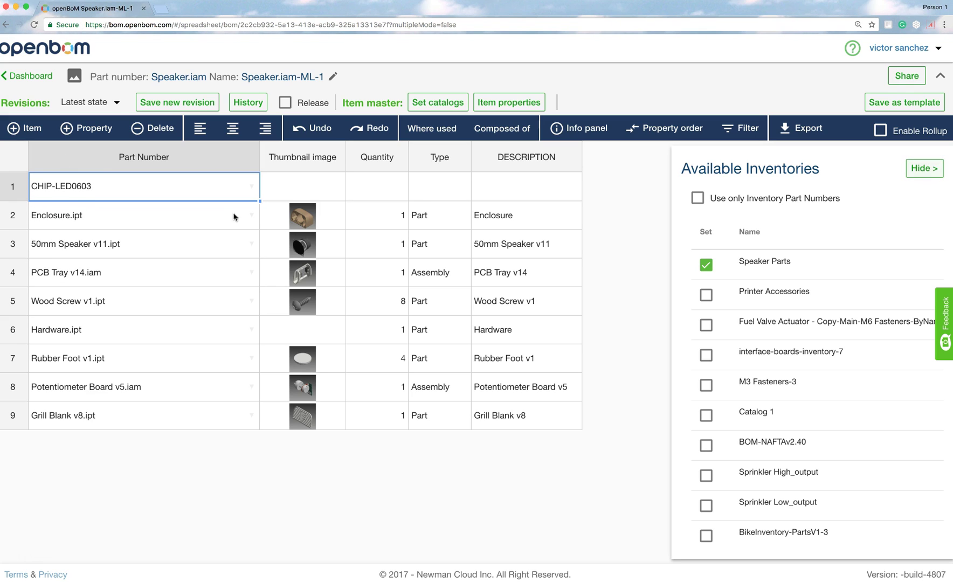
# Add a new top row with part number pcb board.
pyautogui.click(35, 131)
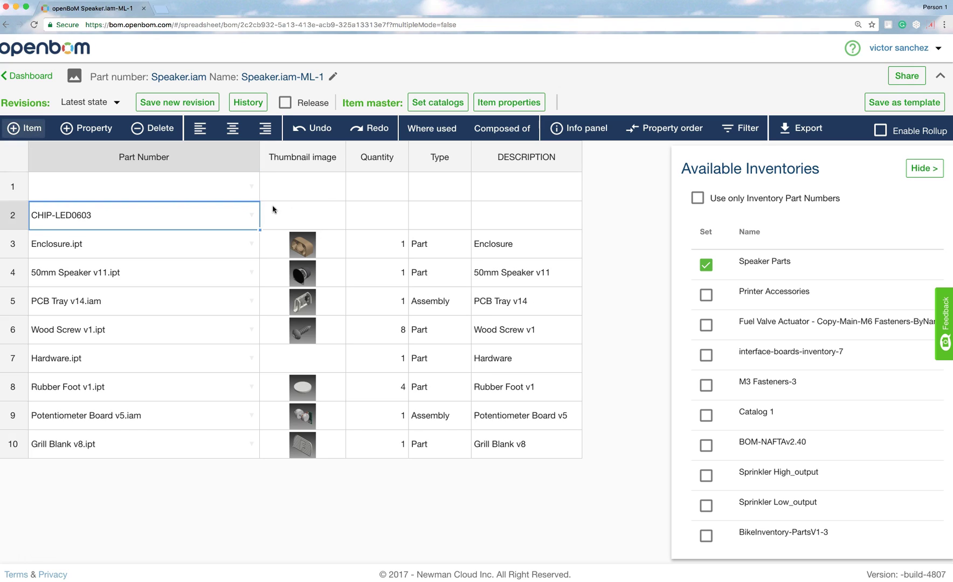
pyautogui.click(252, 186)
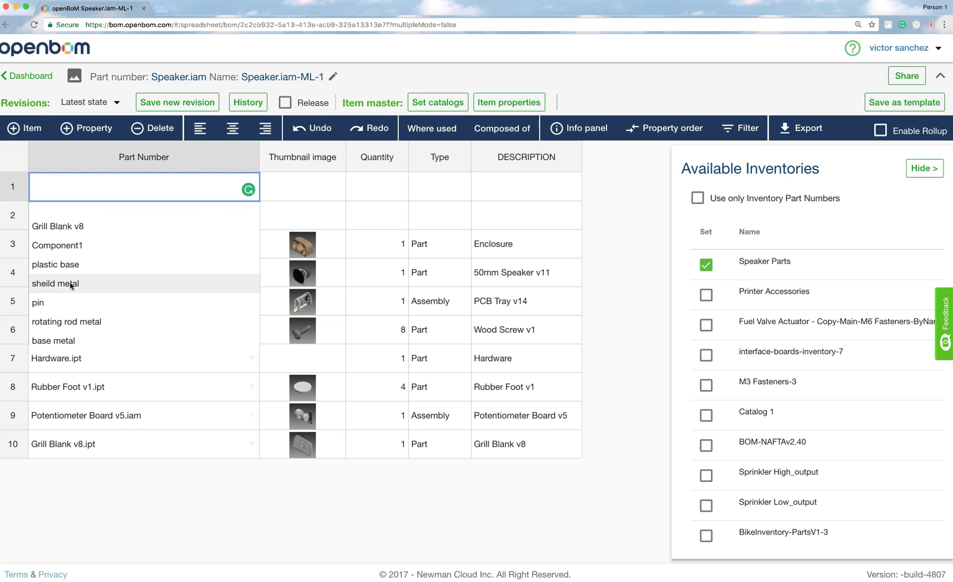
pyautogui.scroll(-1, 61, 340)
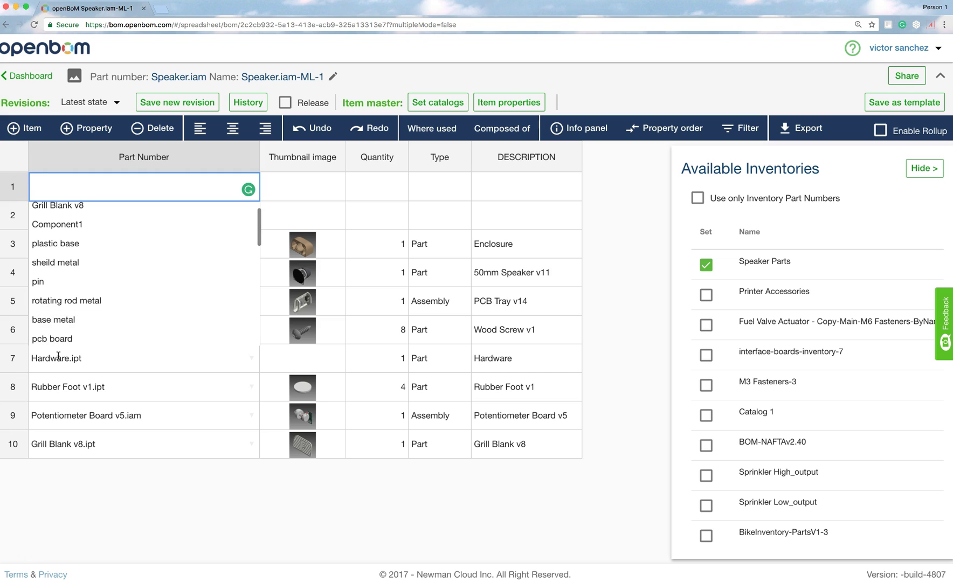
pyautogui.click(61, 340)
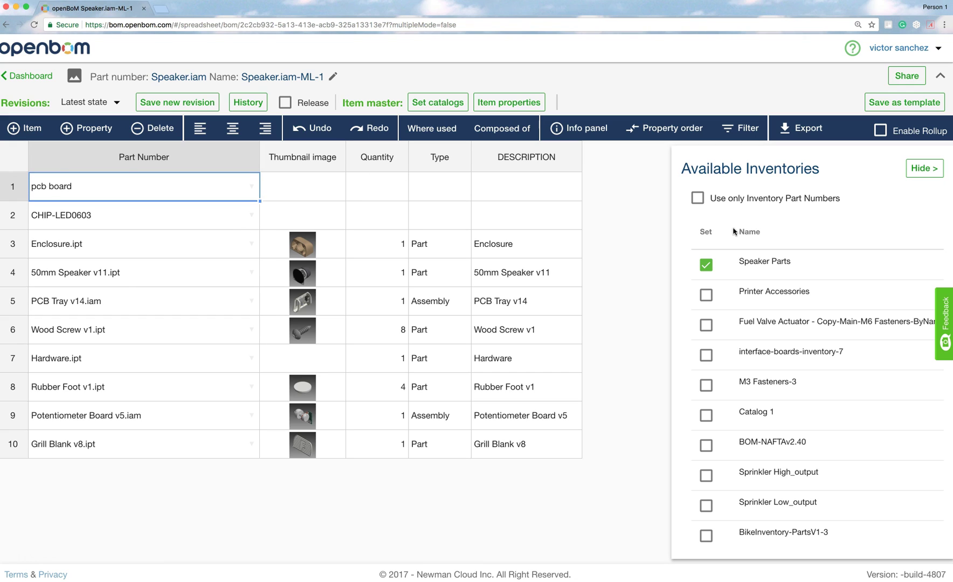
# Assign the M3 Fasteners-3 catalog to the Speaker.iam BOM.
pyautogui.click(918, 172)
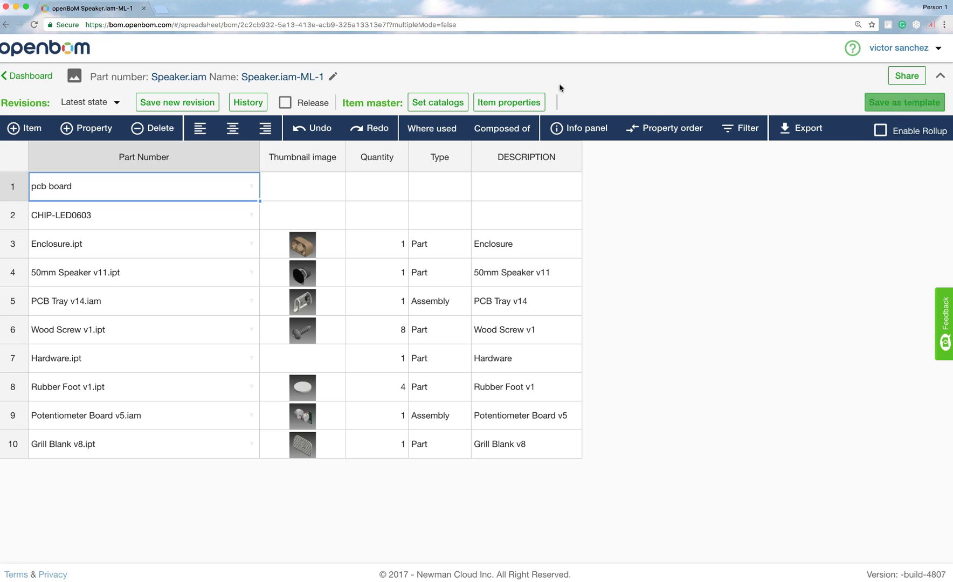
pyautogui.click(441, 106)
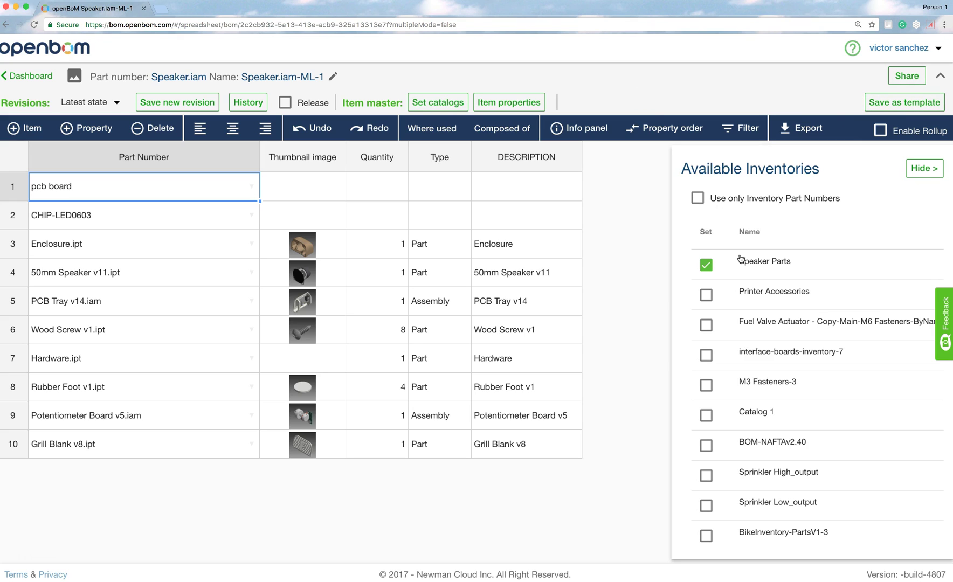
pyautogui.click(707, 386)
# Add a new top row with part number 335-1149-ND and close the inventories list.
pyautogui.click(35, 127)
pyautogui.click(252, 191)
pyautogui.scroll(-10, 116, 259)
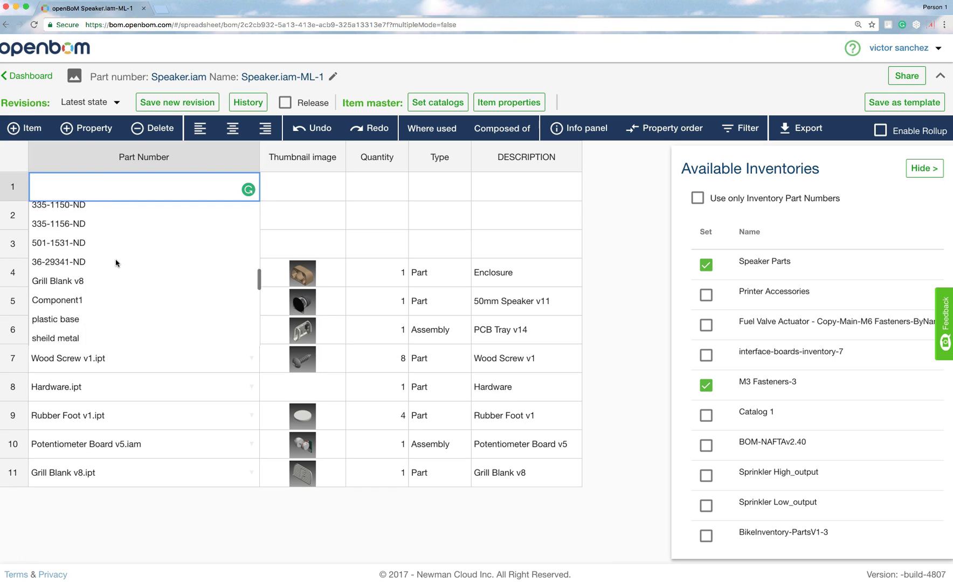
pyautogui.scroll(5, 116, 263)
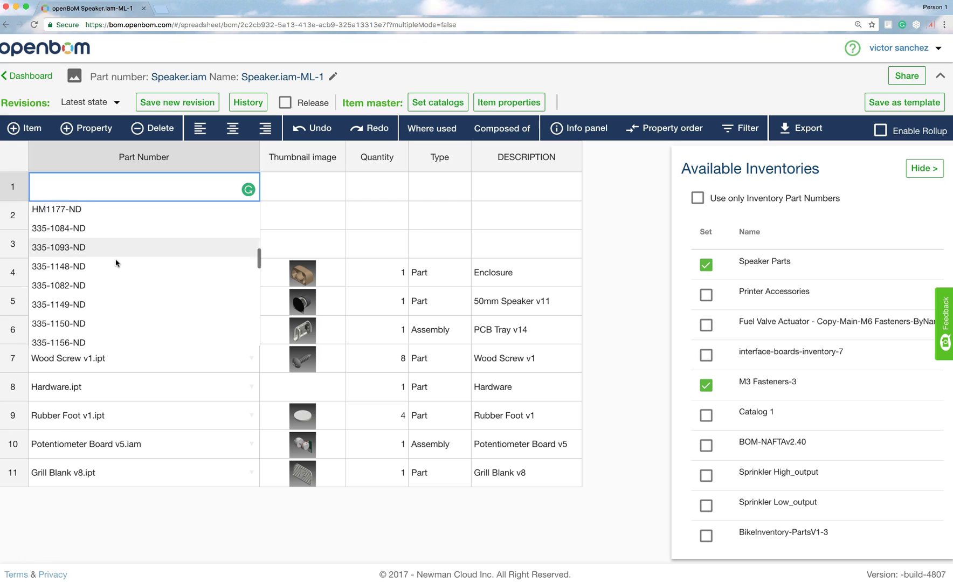
pyautogui.click(85, 256)
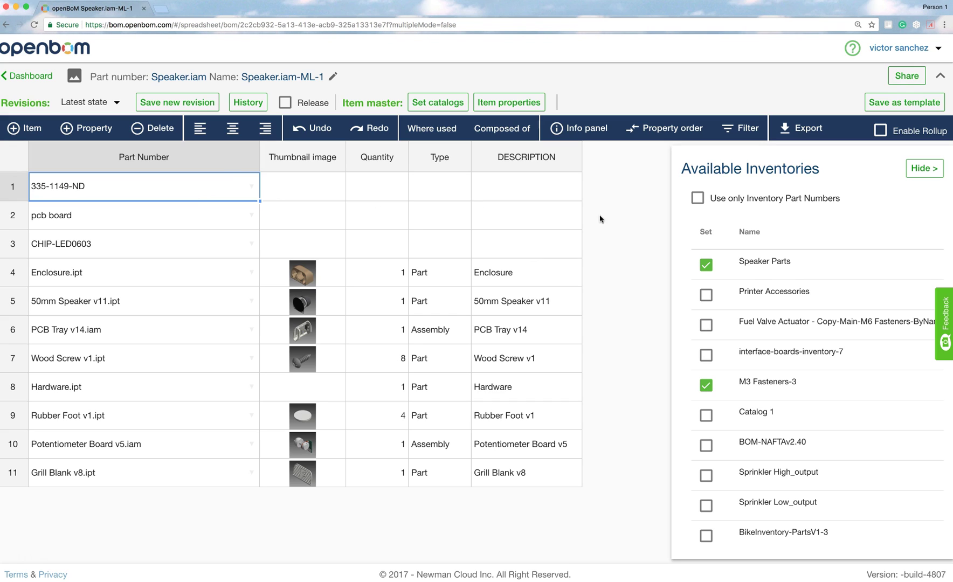
pyautogui.click(921, 171)
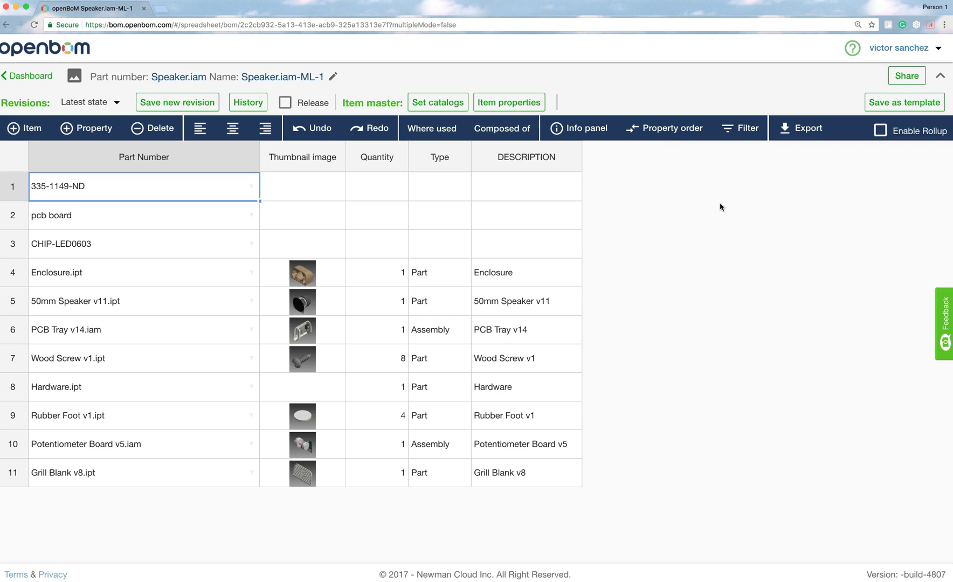